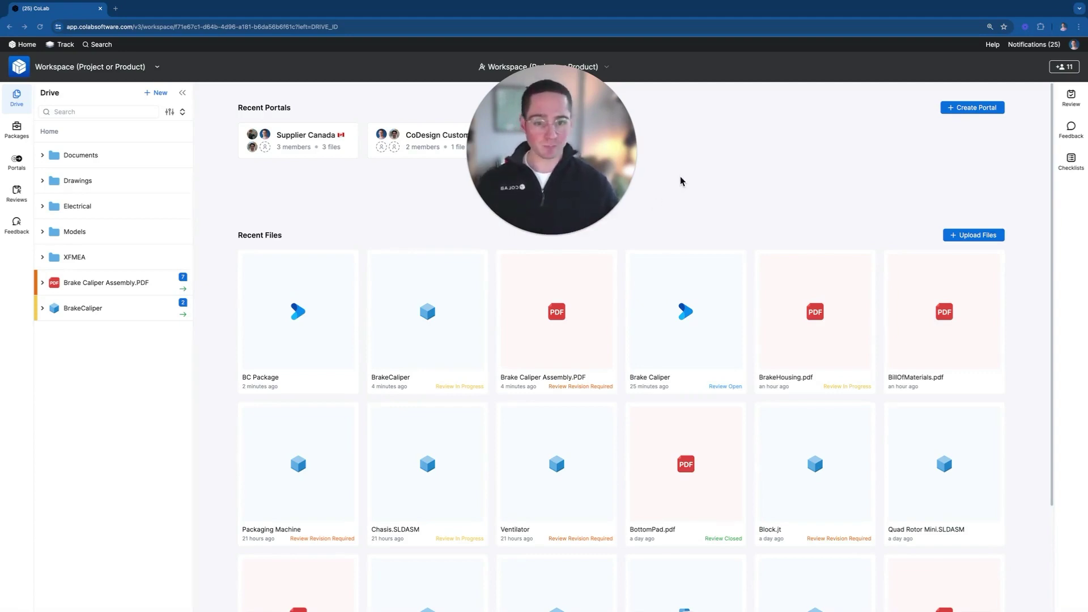
- Start a new portal and name it The Best Supplier Co
mouse_move(582, 127)
left_mouse_down()
mouse_move(155, 500)
mouse_move(130, 499)
left_mouse_up()
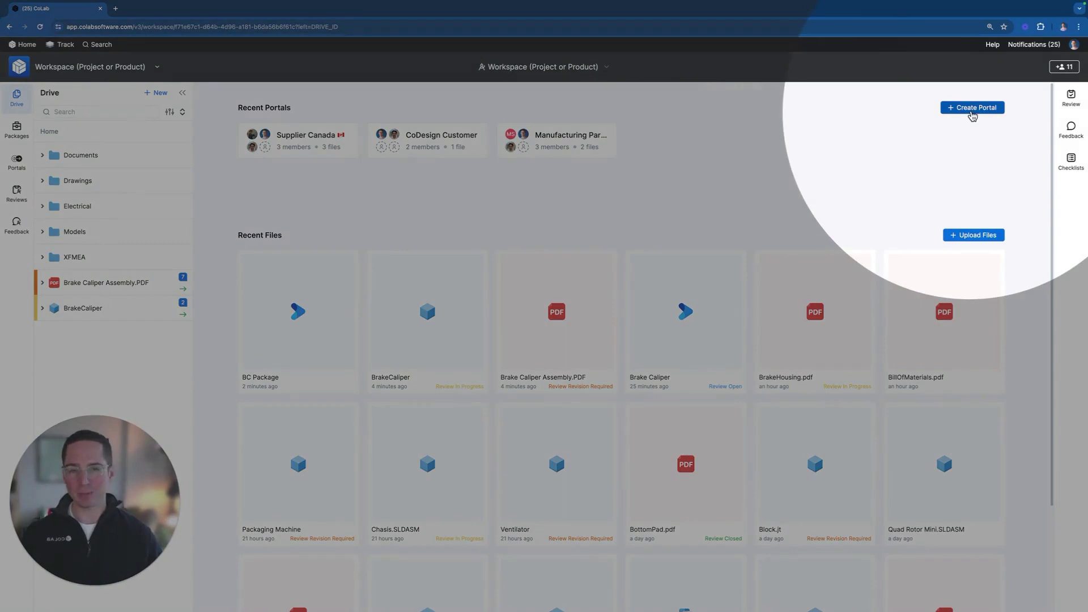
left_click(971, 108)
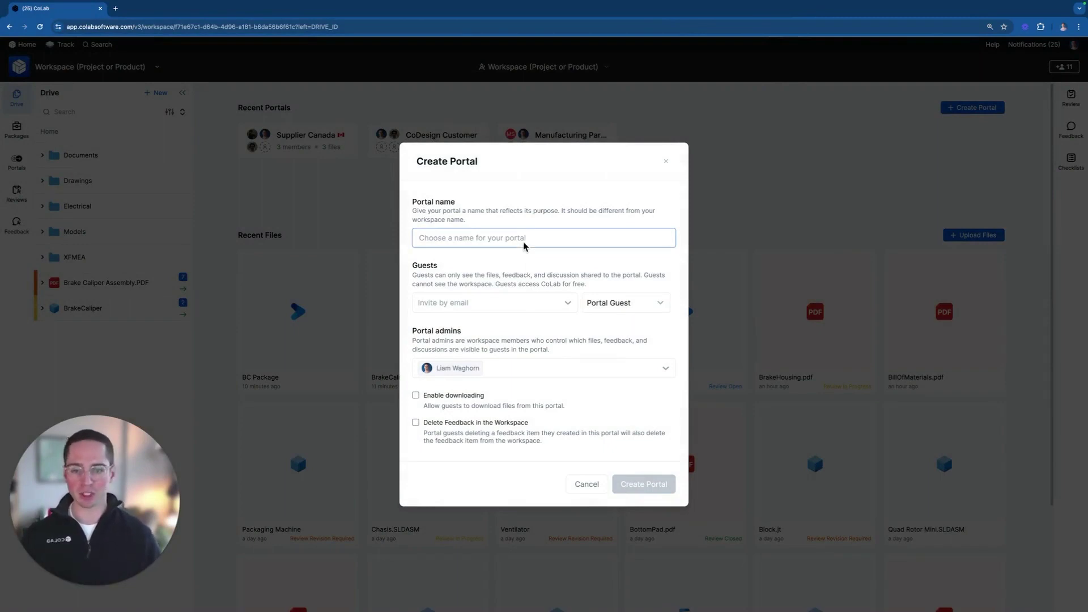
left_click(519, 236)
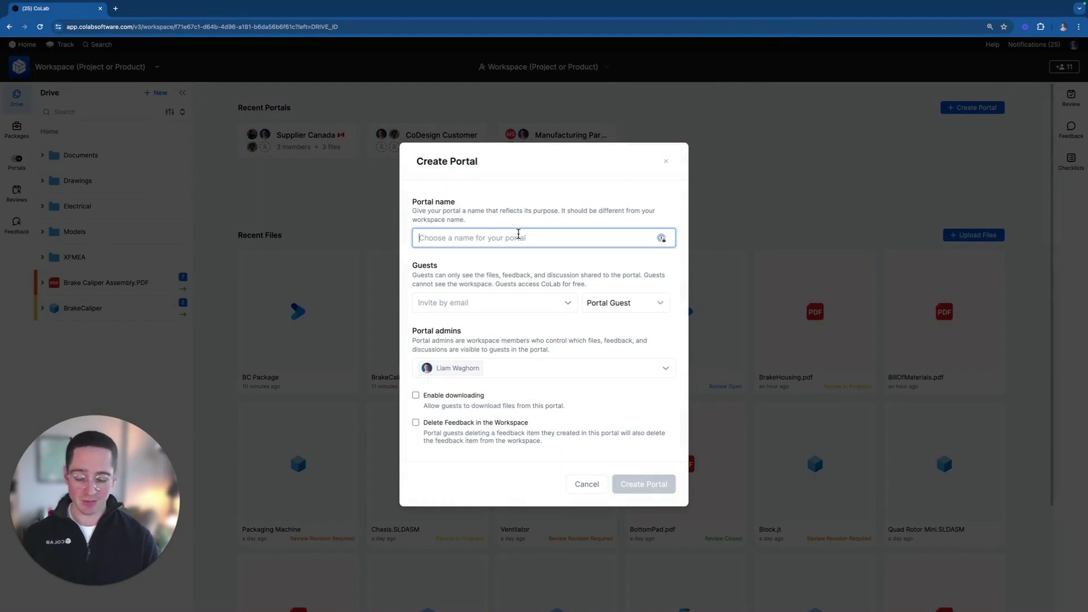
type("The Best Supplier Co.")
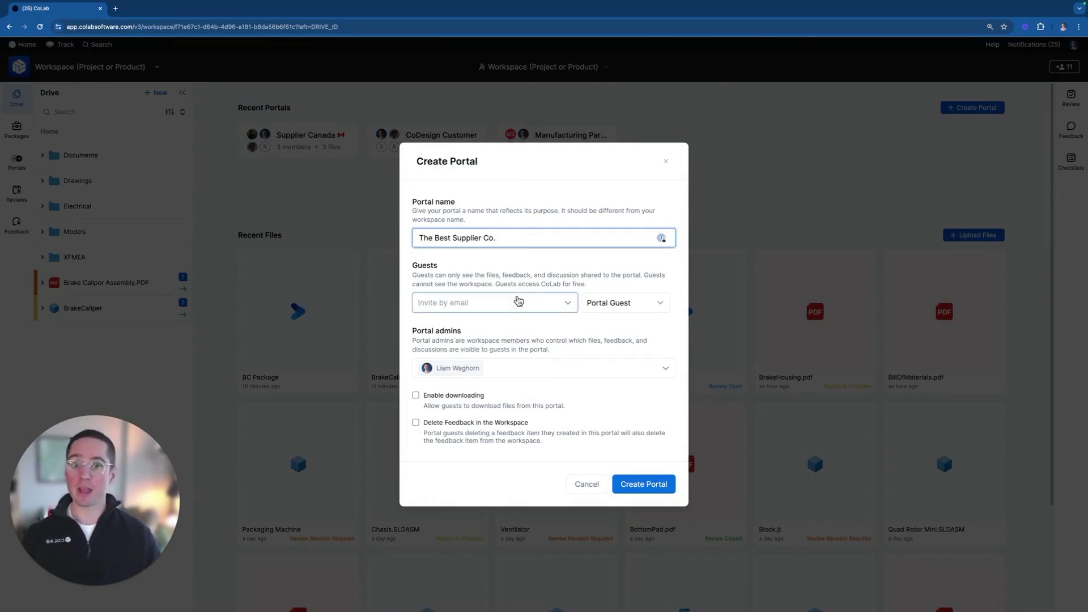
- Invite the supplier contact as a guest, toggling guest downloading on then back off
left_click(518, 301)
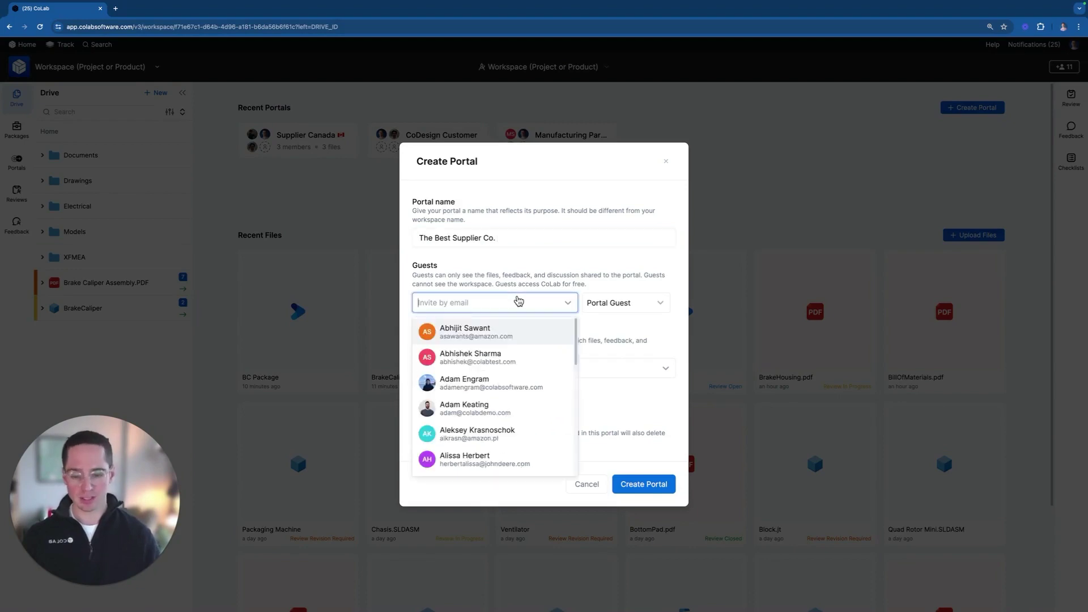
type("liam+supp")
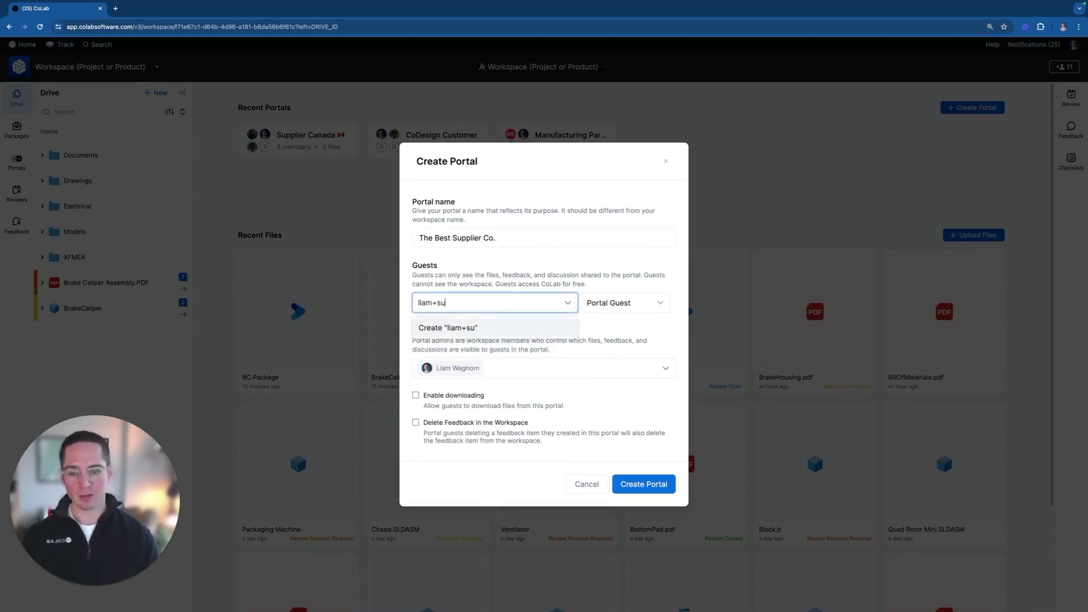
type("lier@")
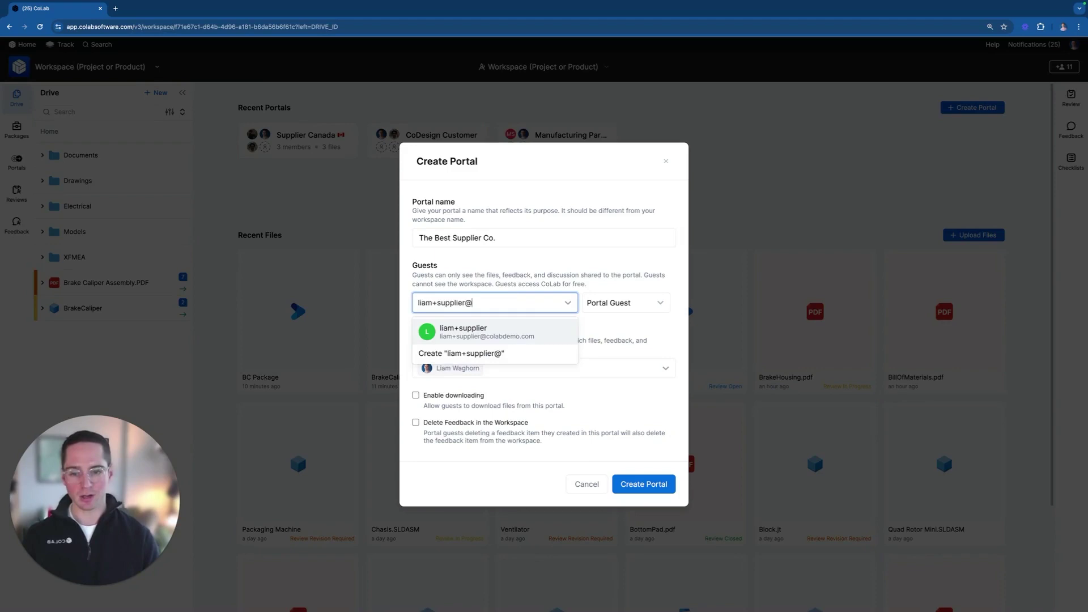
key("Return")
left_click(570, 274)
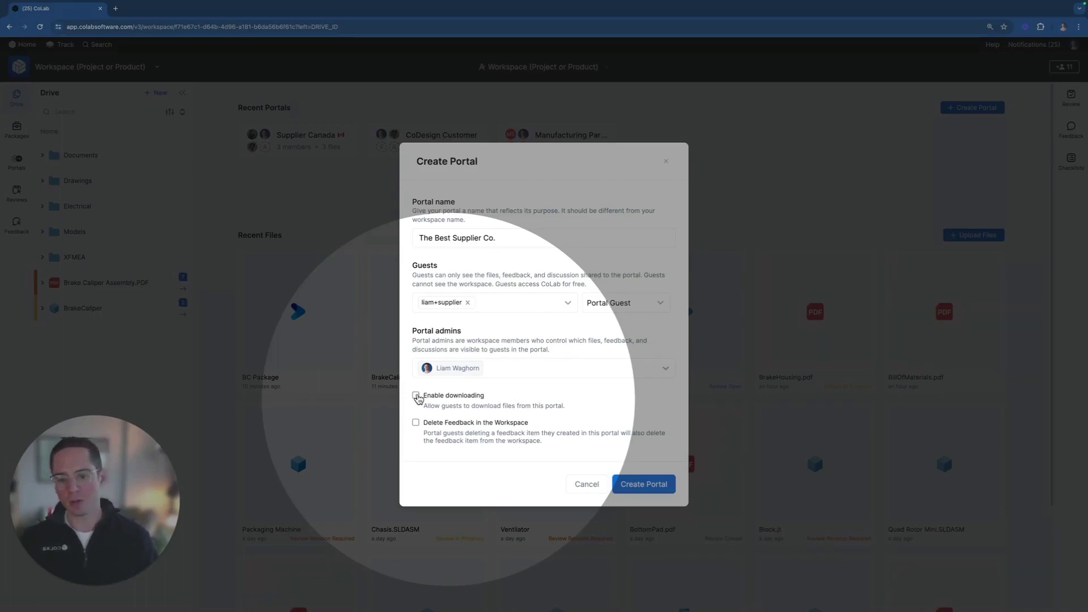
left_click(417, 397)
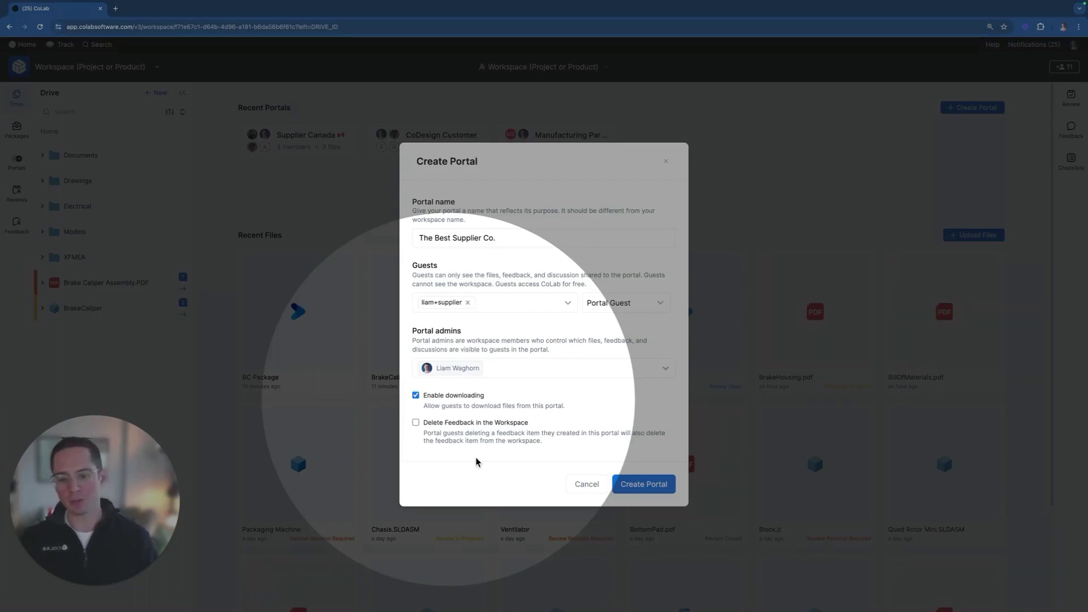
left_click(416, 397)
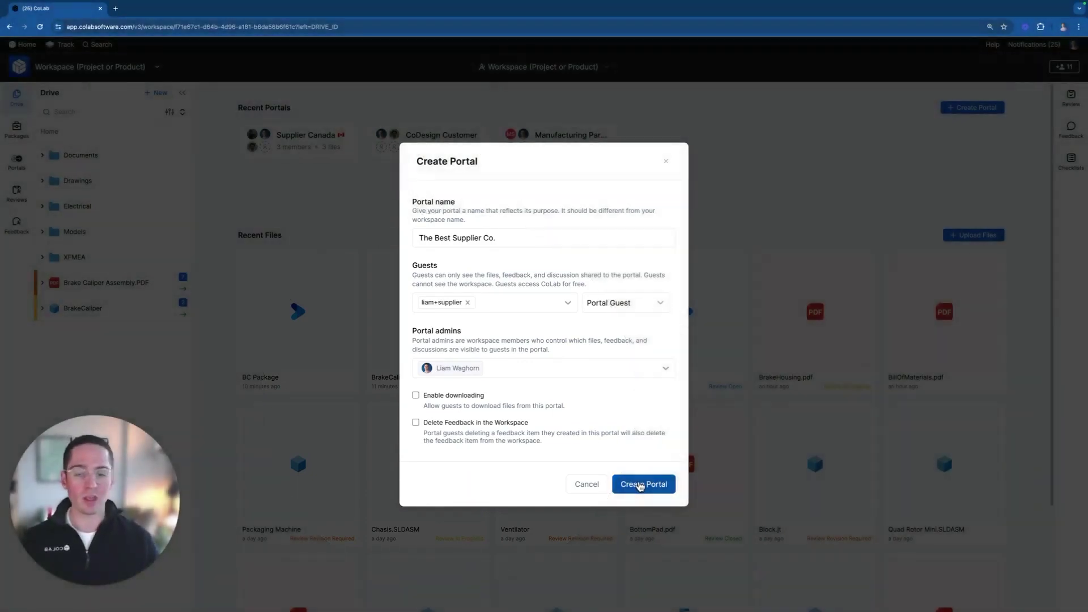
- Create the portal, check its empty Packages list, and return to the workspace home
left_click(640, 485)
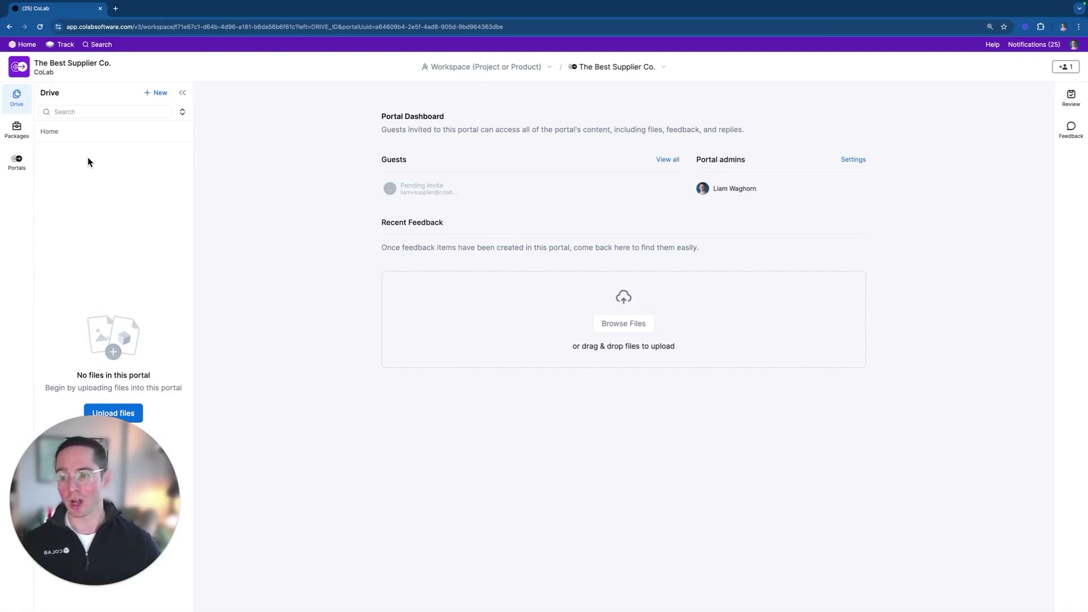
left_click(18, 129)
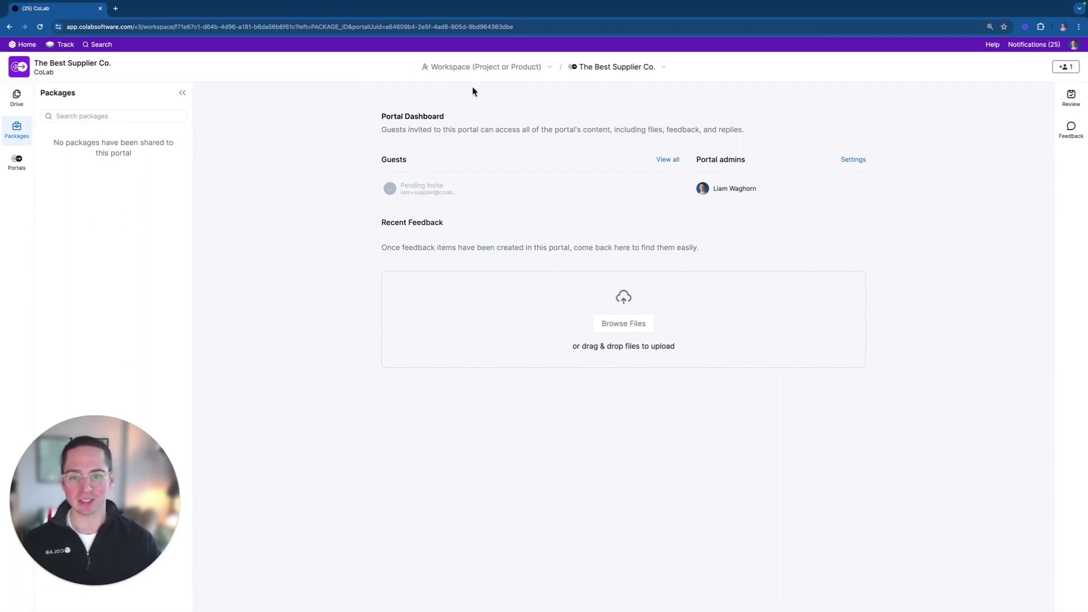
left_click(467, 68)
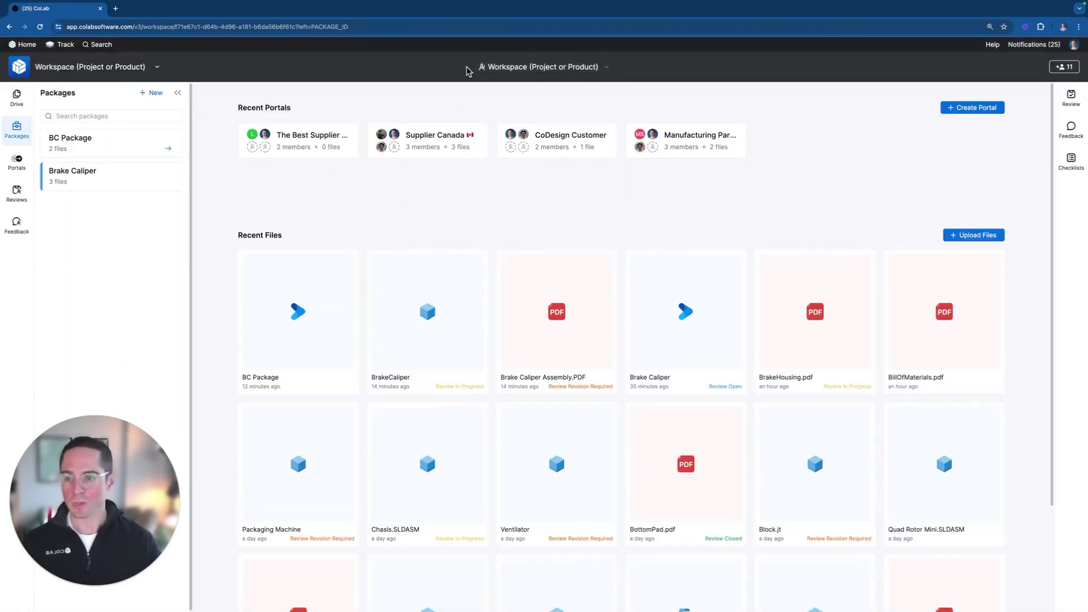
- From Drive, show Brake Caliper Assembly.PDF with the BrakeCaliper model in split view
left_click(15, 99)
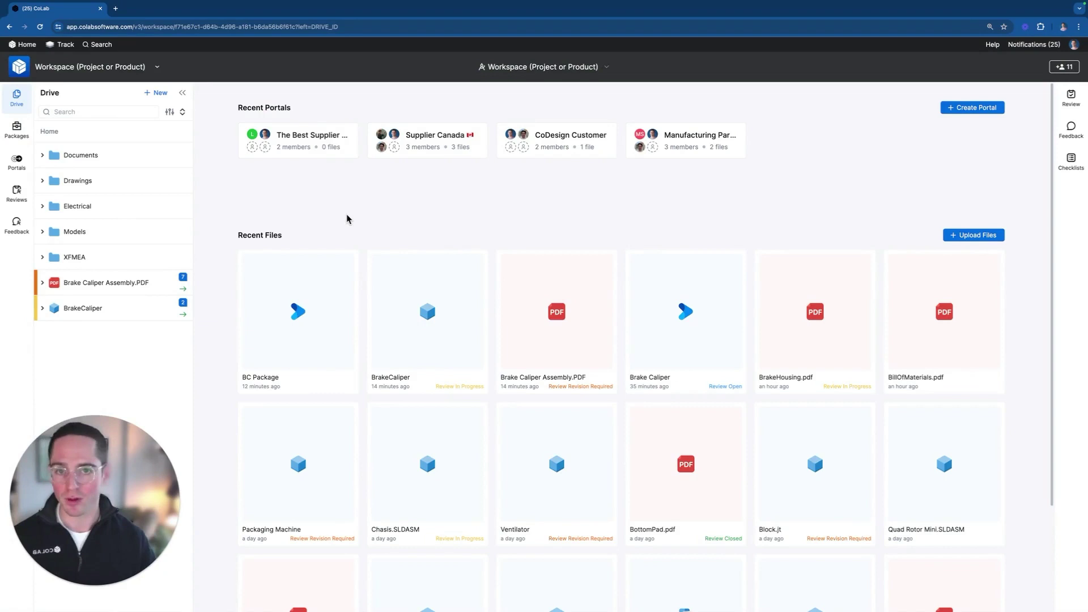
left_click(136, 285)
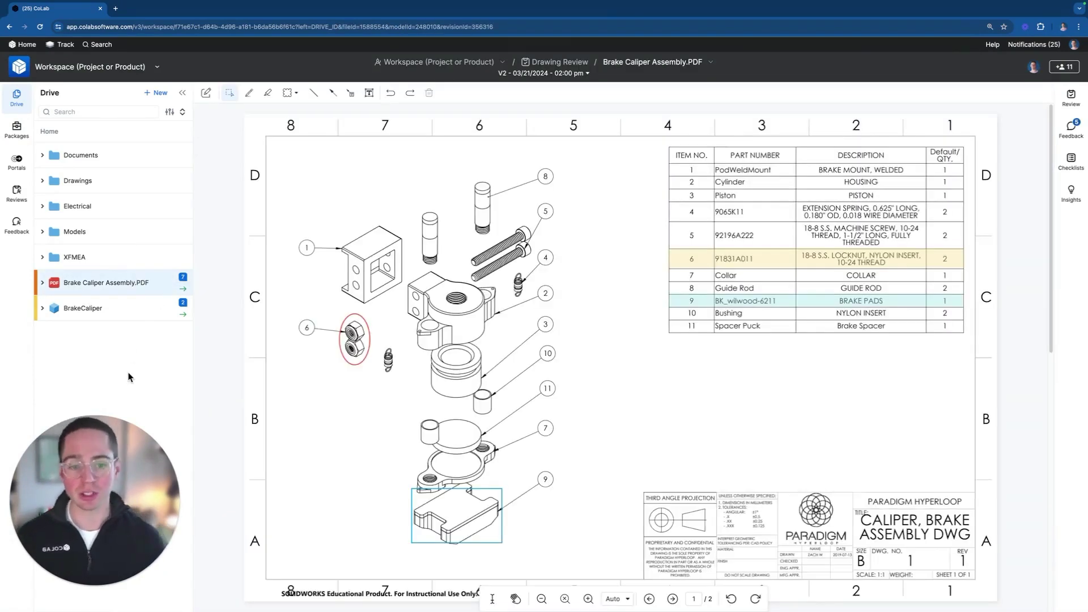
right_click(103, 312)
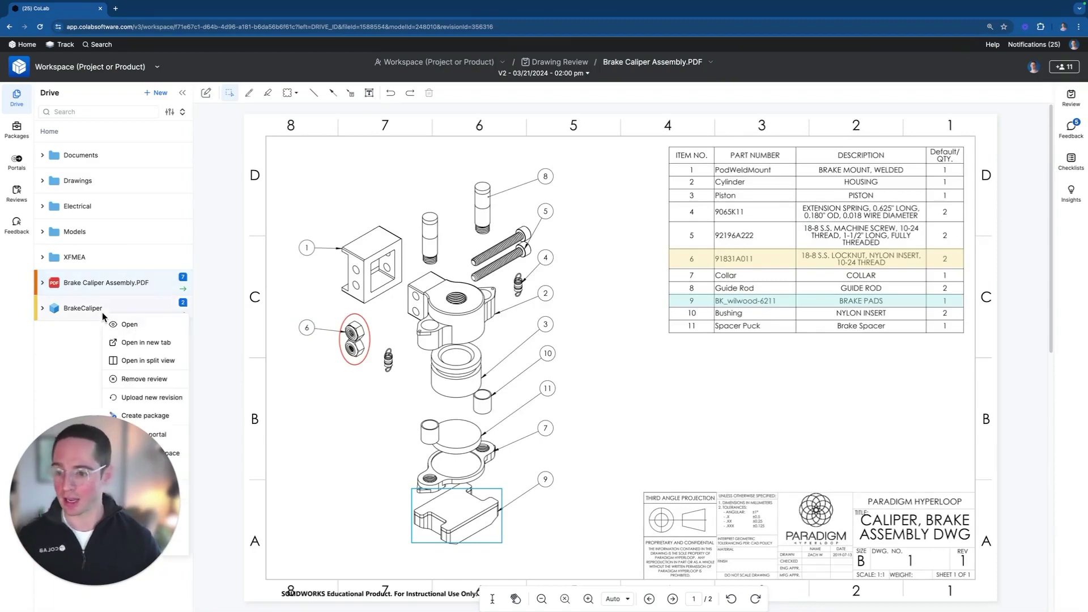
left_click(129, 359)
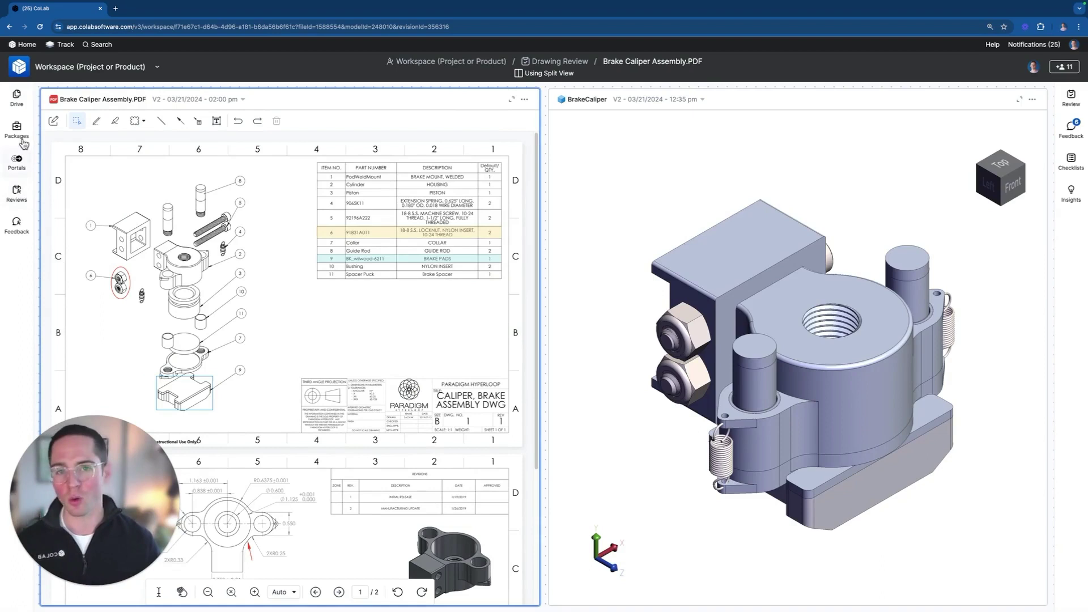
- Back in the Drive file list, select the Brake Caliper Assembly.PDF drawing
left_click(17, 107)
mouse_move(102, 283)
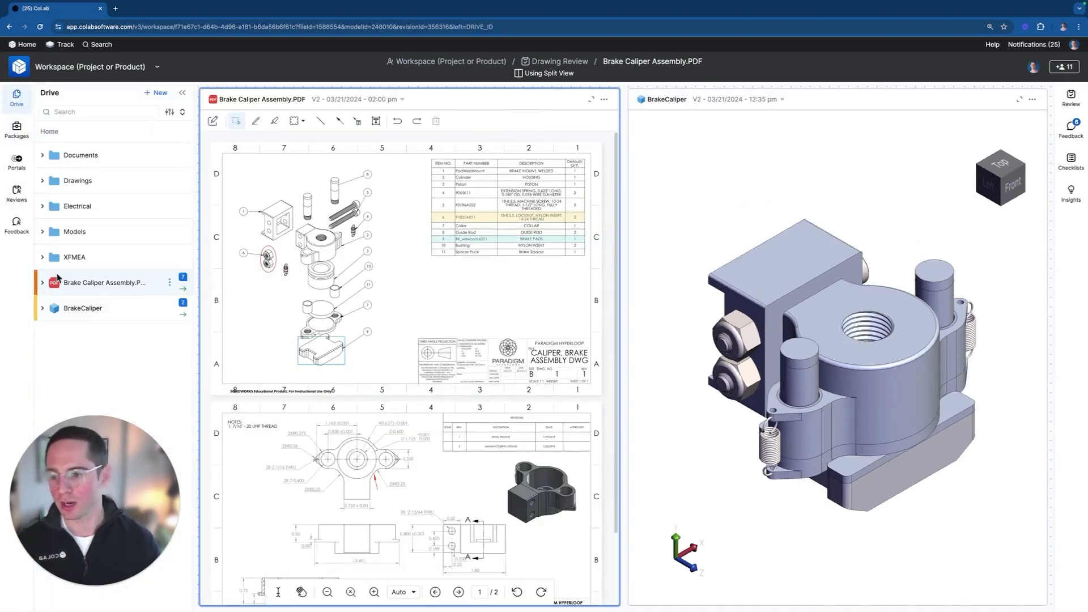
left_click(54, 283)
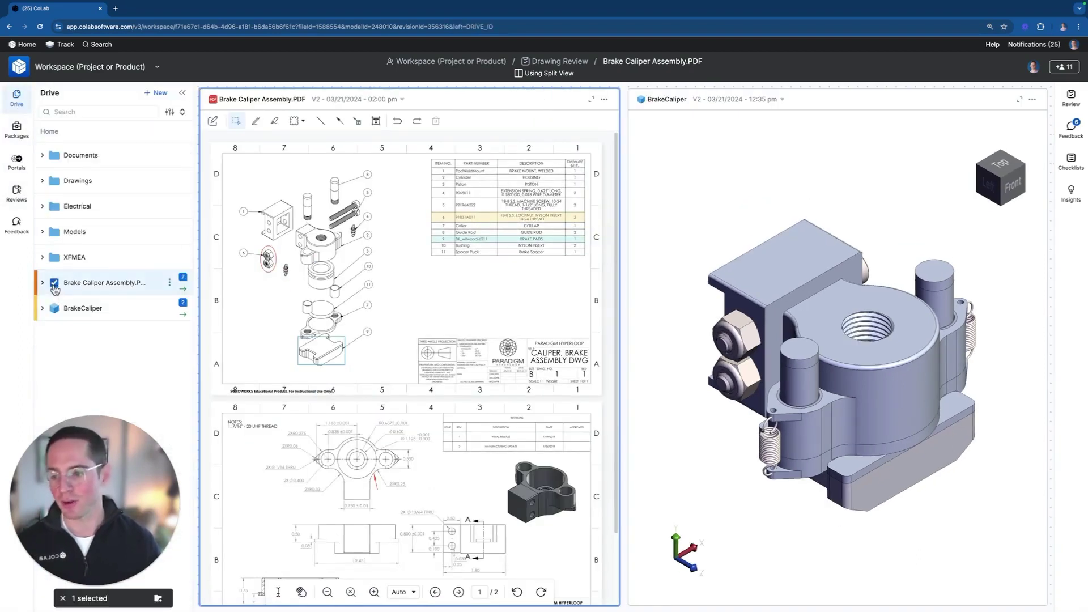
- Make a package named BC Package from the selected assembly PDF and BrakeCaliper model
left_click(55, 307)
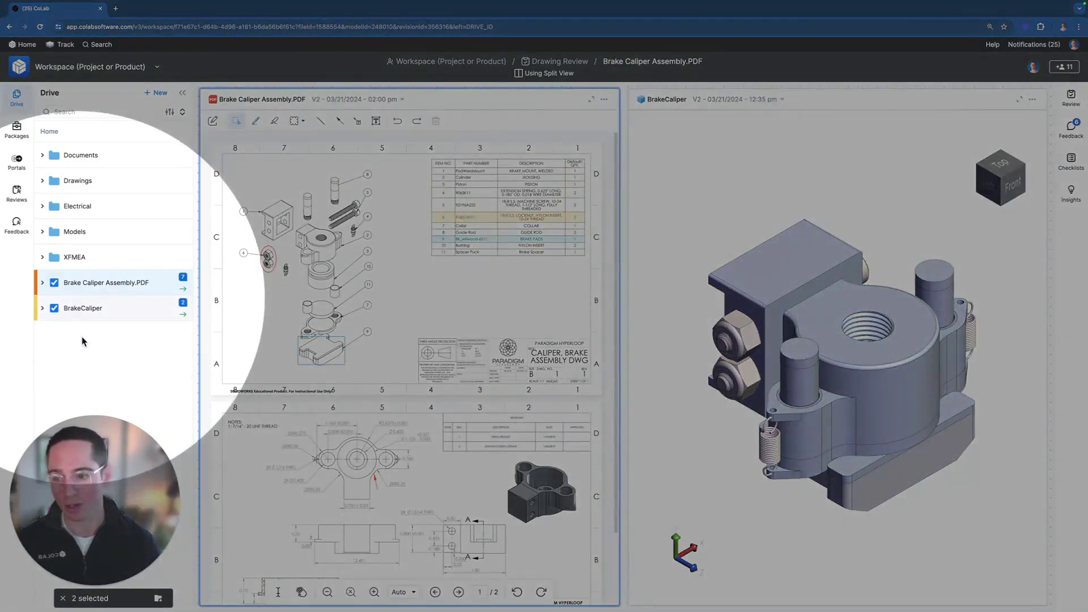
right_click(87, 289)
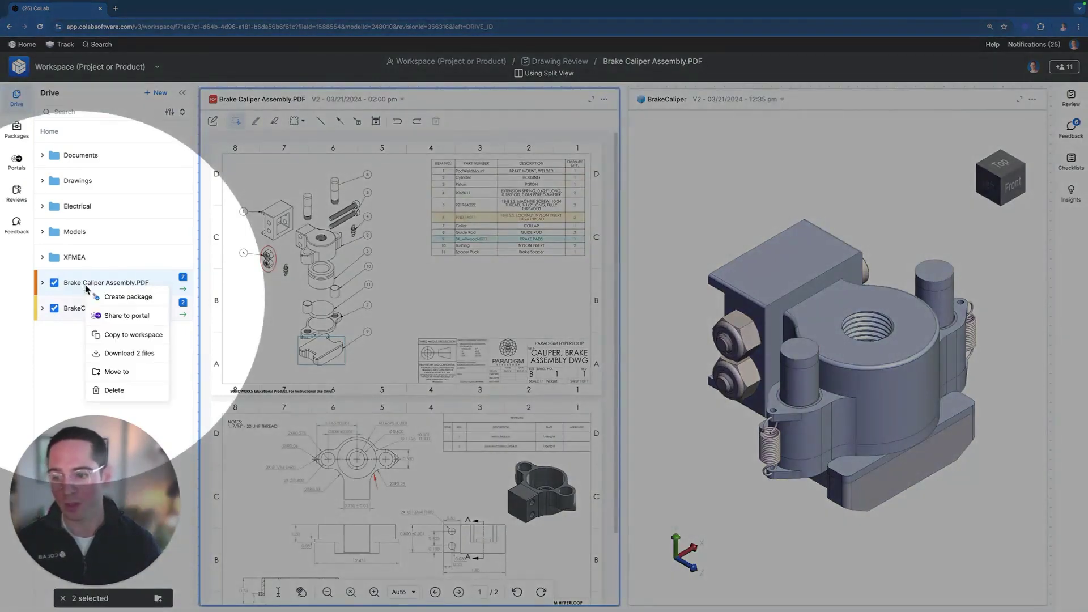
left_click(124, 300)
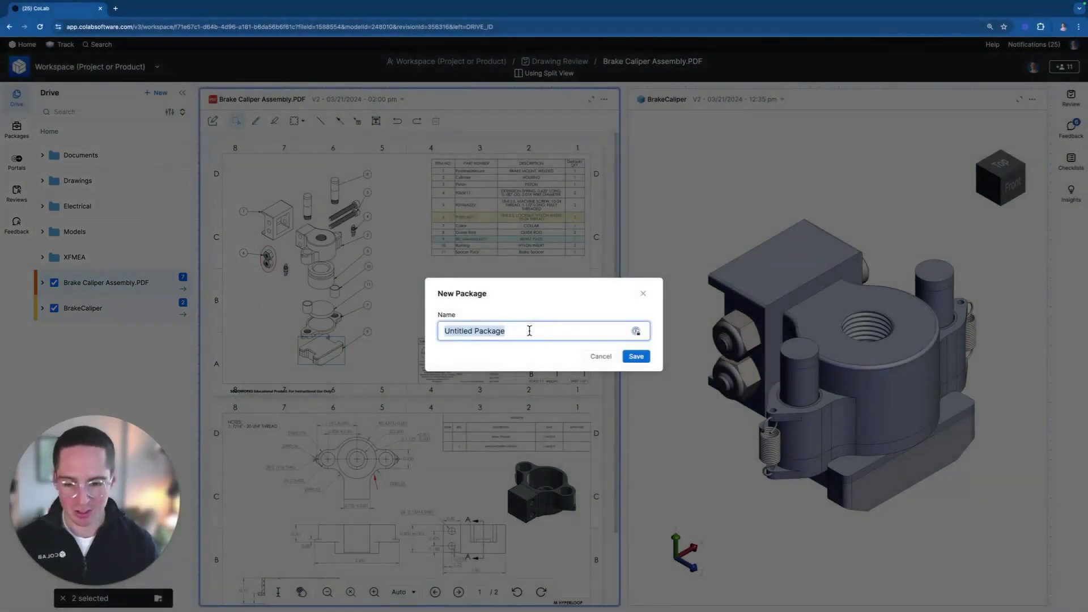
type("BC Pac")
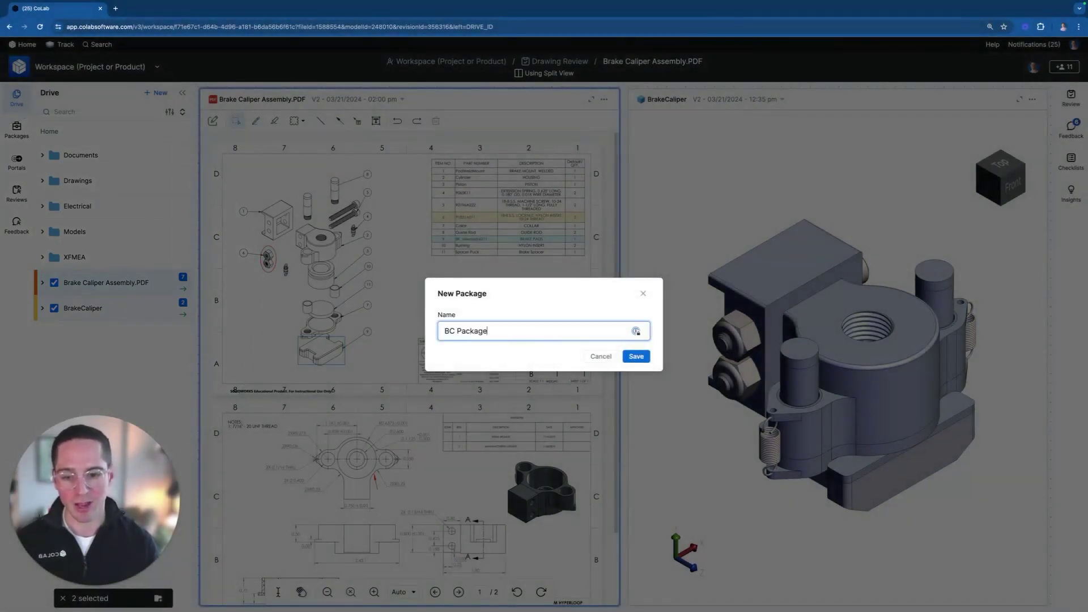
key("Return")
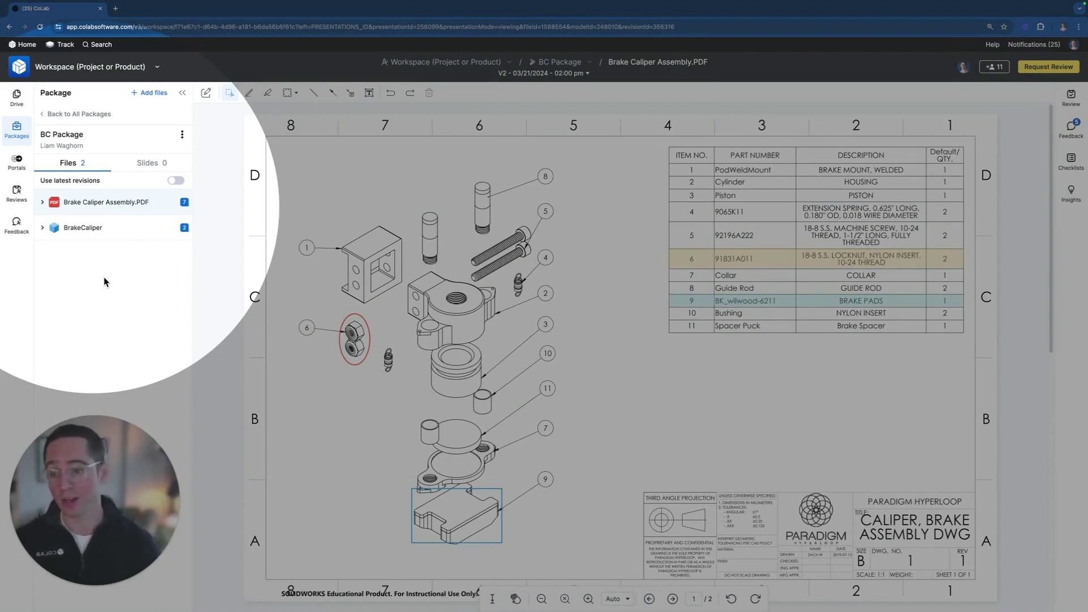
- Share BC Package to a portal, selecting only The Best Supplier Co. after clearing Select all
left_click(181, 136)
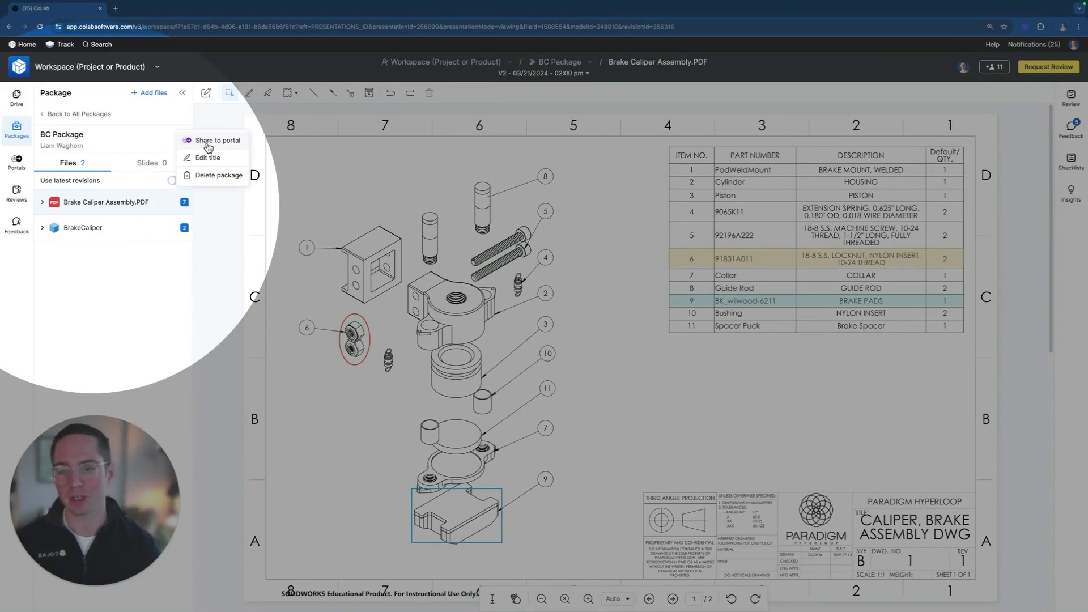
left_click(208, 148)
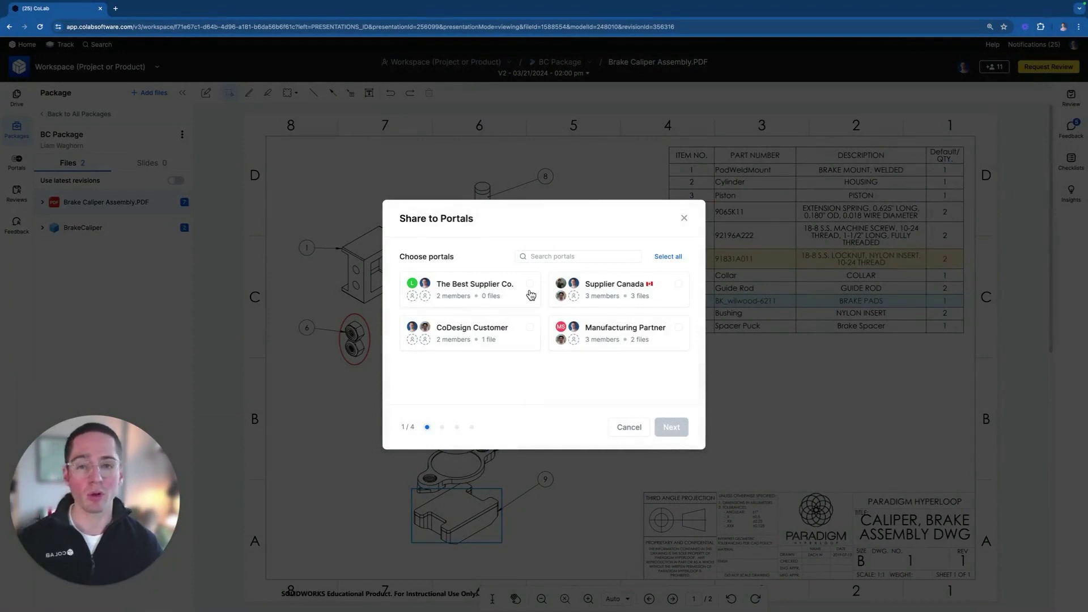
left_click(668, 257)
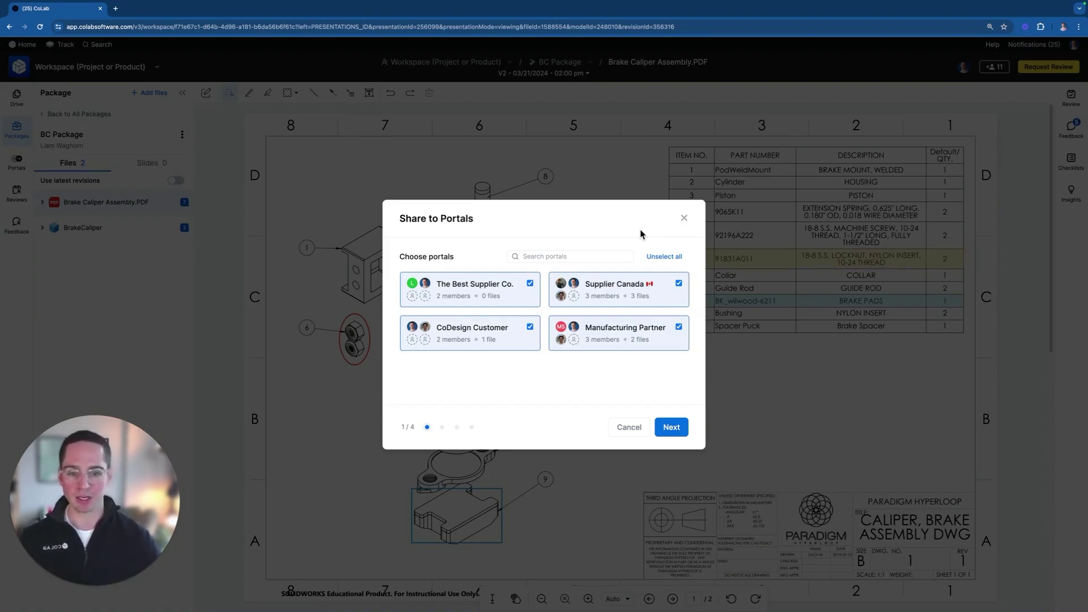
left_click(655, 263)
left_click(498, 291)
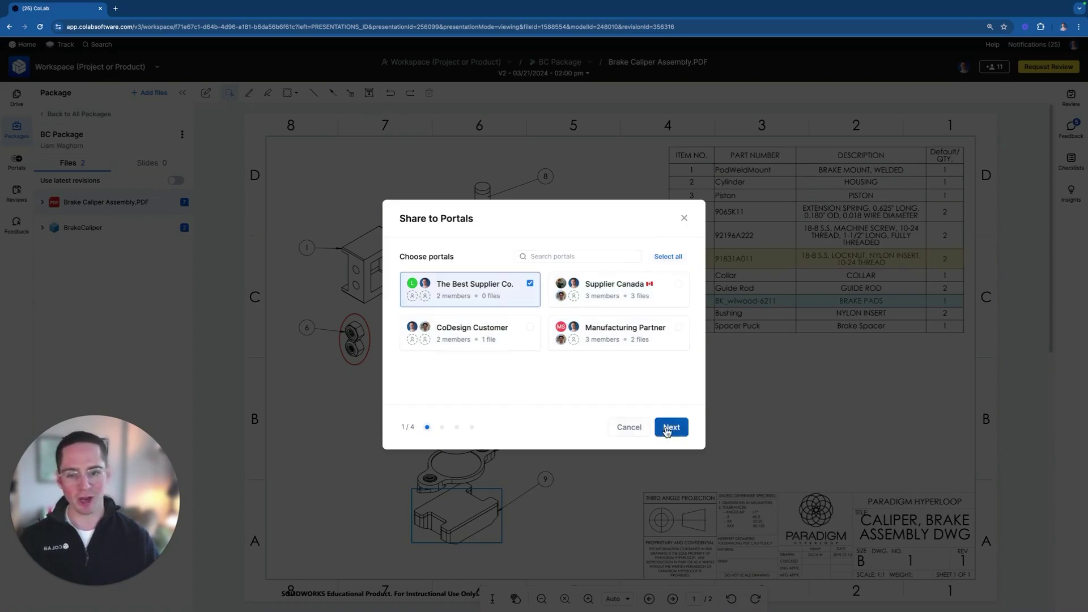
- Accept the default version and feedback filters, then share the package to the portal
left_click(668, 431)
left_click(673, 430)
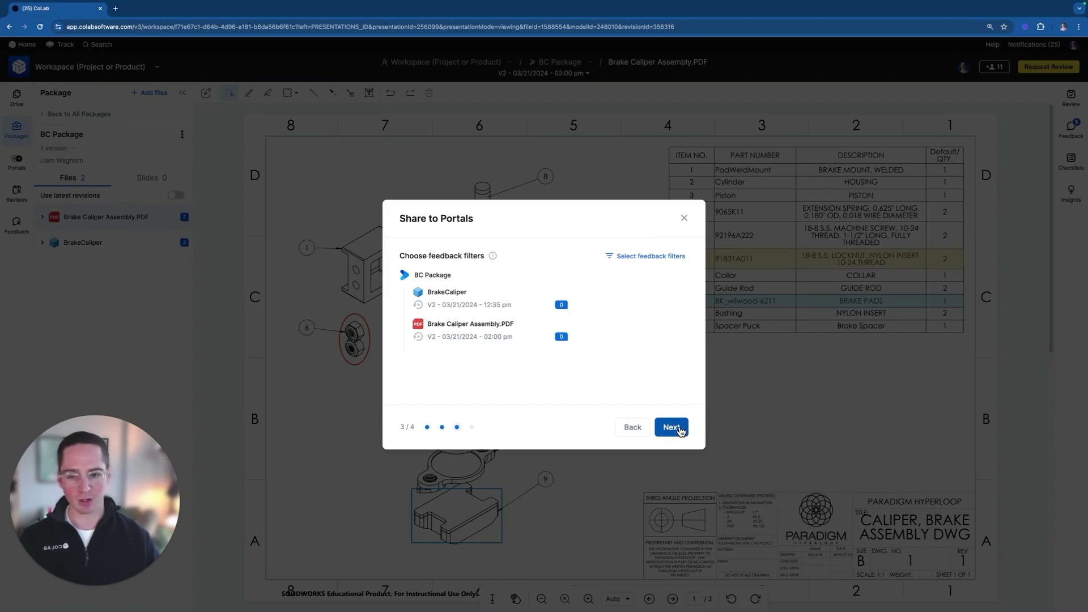
left_click(681, 431)
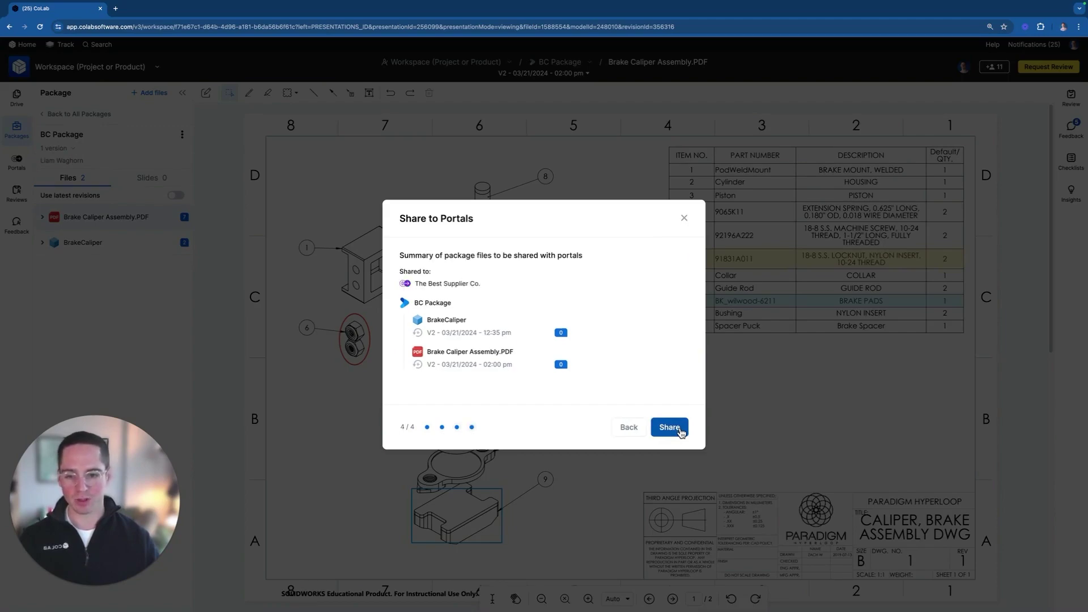
left_click(681, 432)
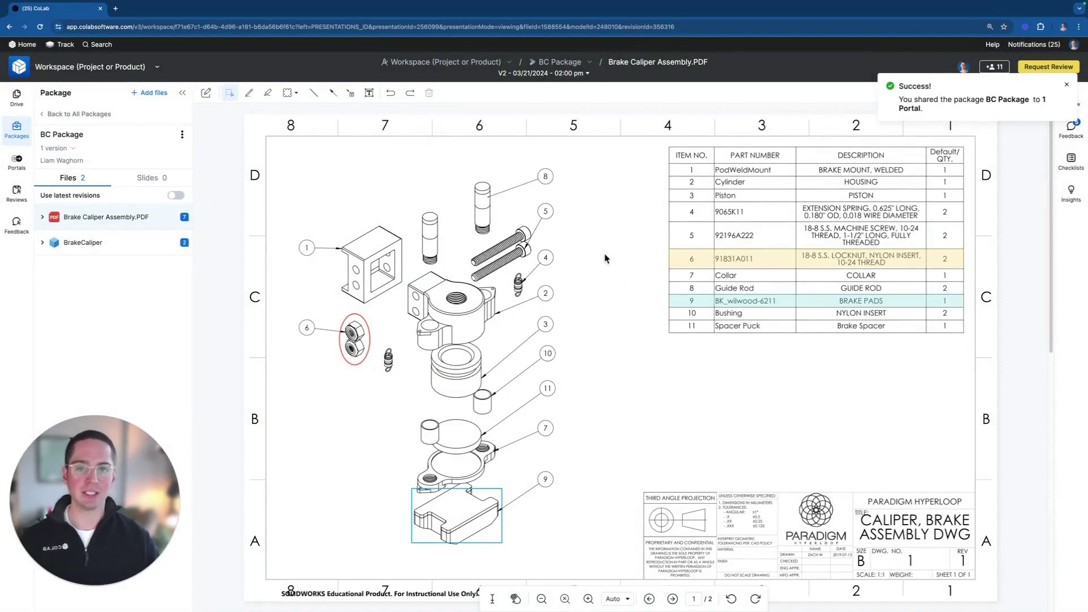
- From the workspace, enter The Best Supplier Co. portal and view BC Package under Packages
left_click(459, 63)
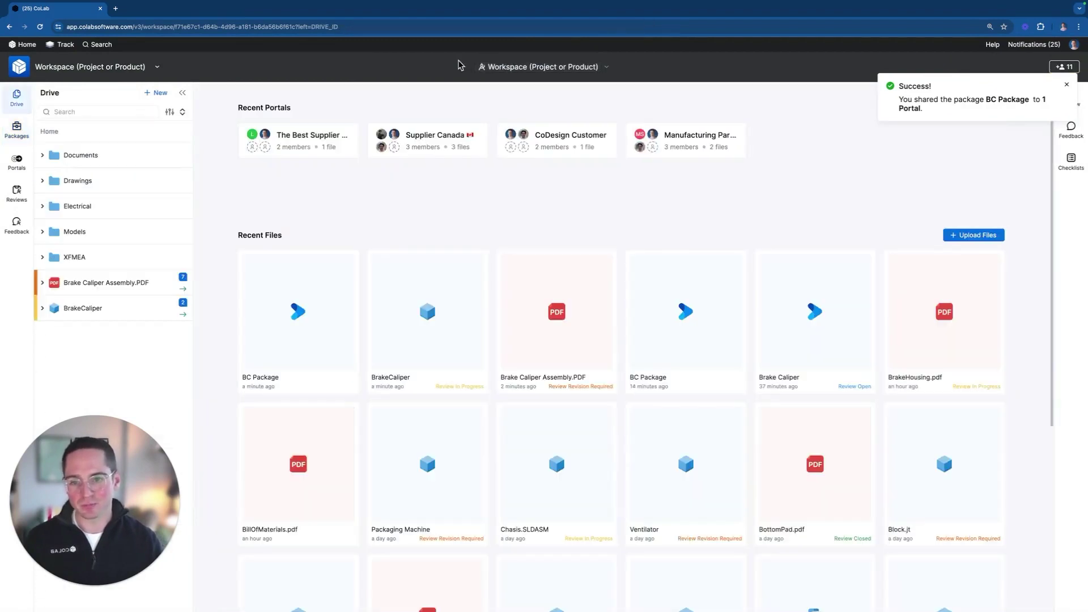
mouse_move(297, 140)
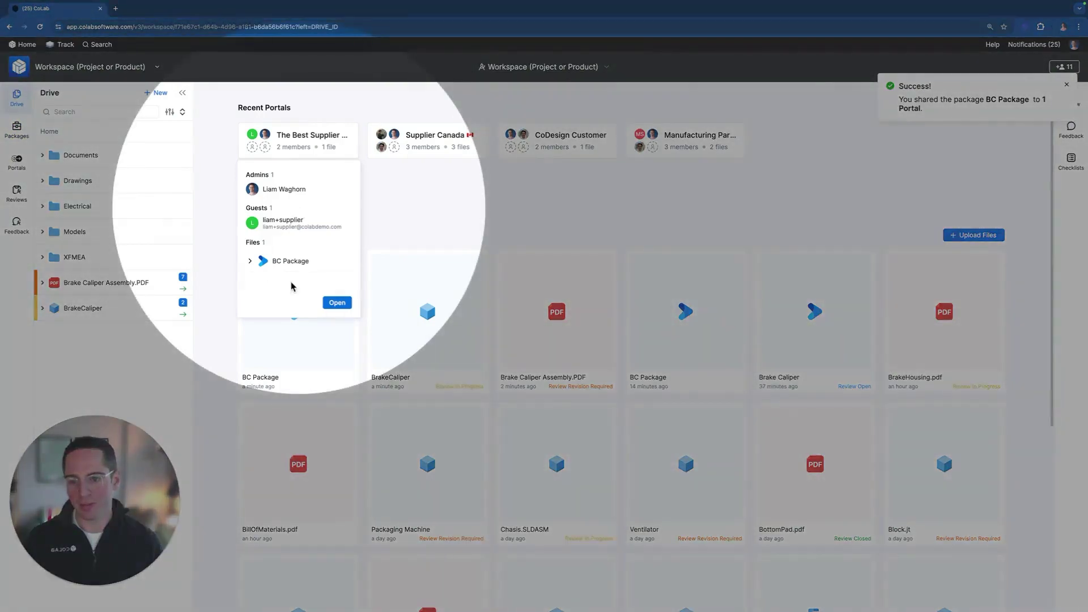
left_click(337, 304)
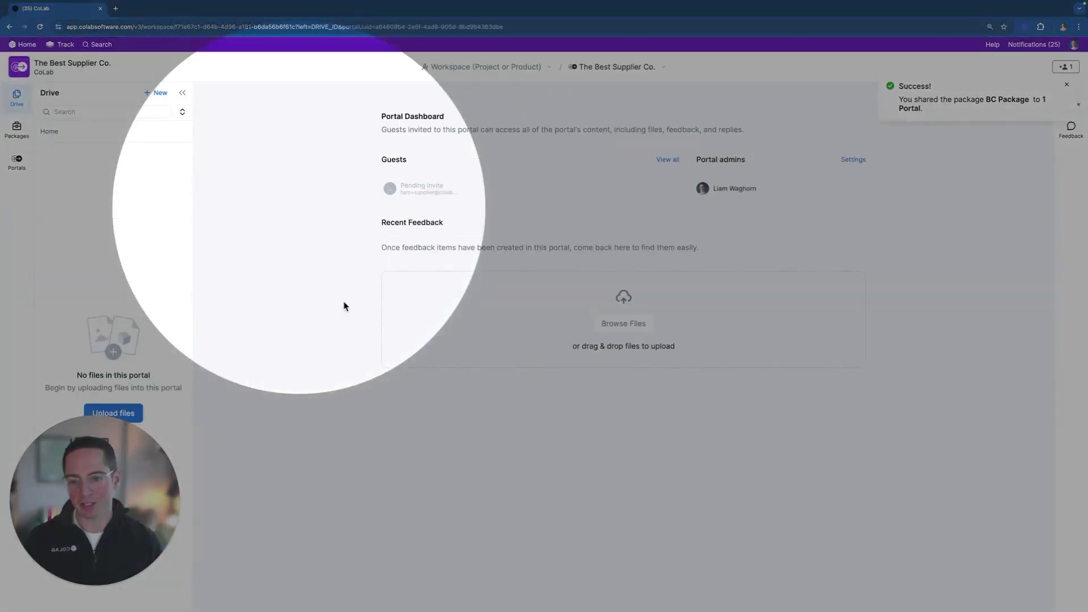
left_click(17, 130)
left_click(124, 147)
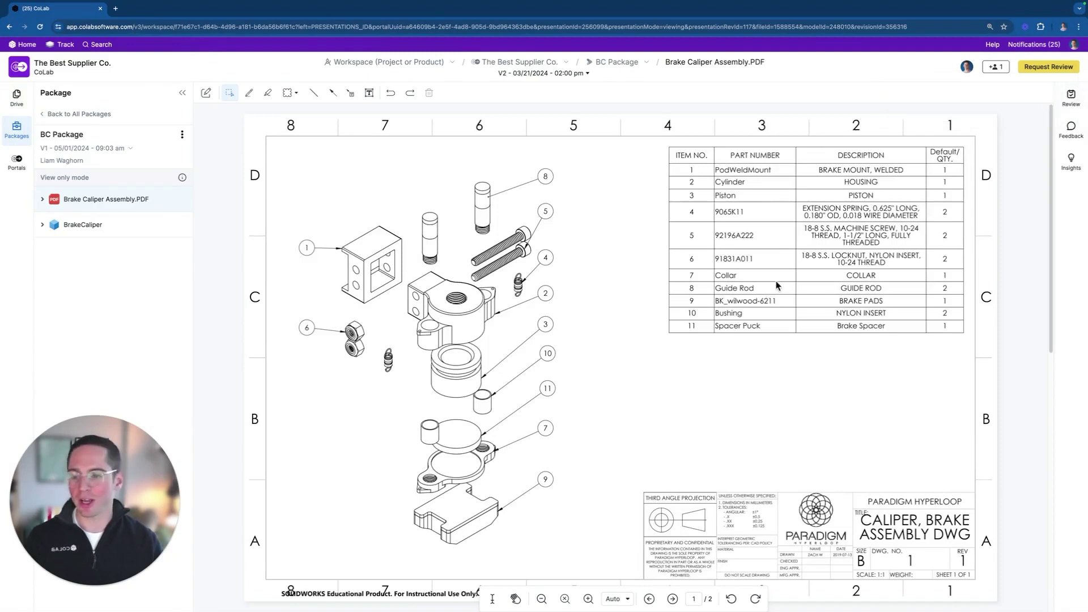
- Select the BrakeCaliper 3D model and show its file reviews
left_click(134, 232)
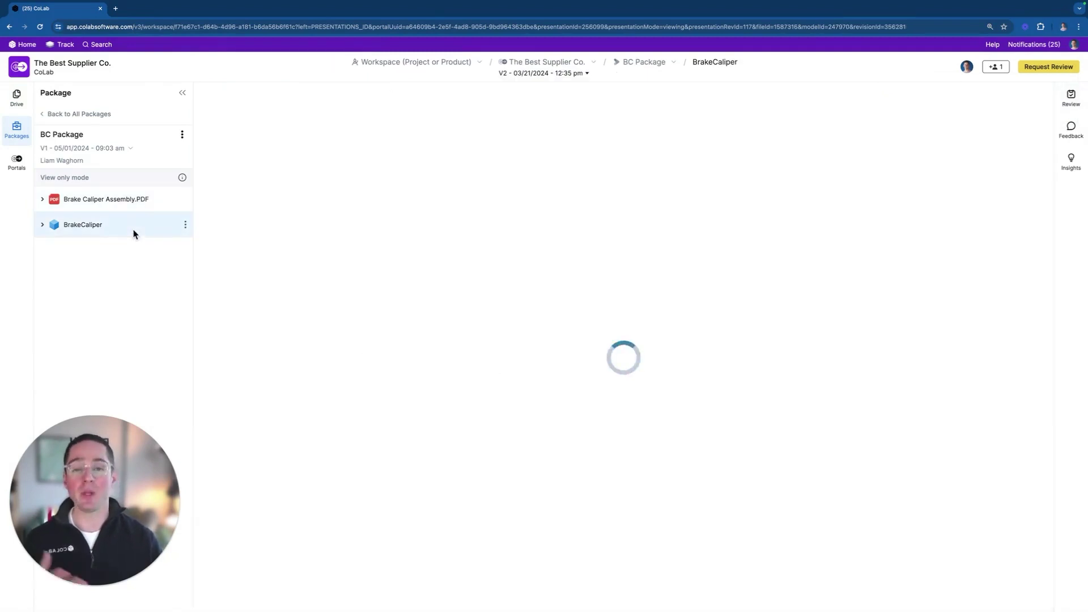
left_click(1069, 98)
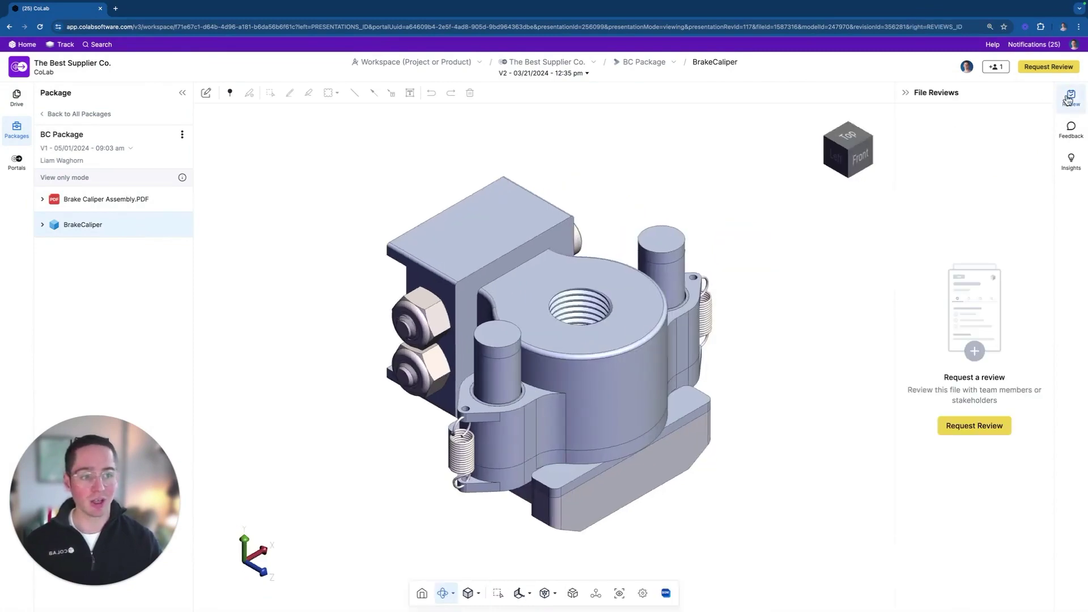
- Request a review titled Package Review
left_click(1048, 66)
left_click(467, 264)
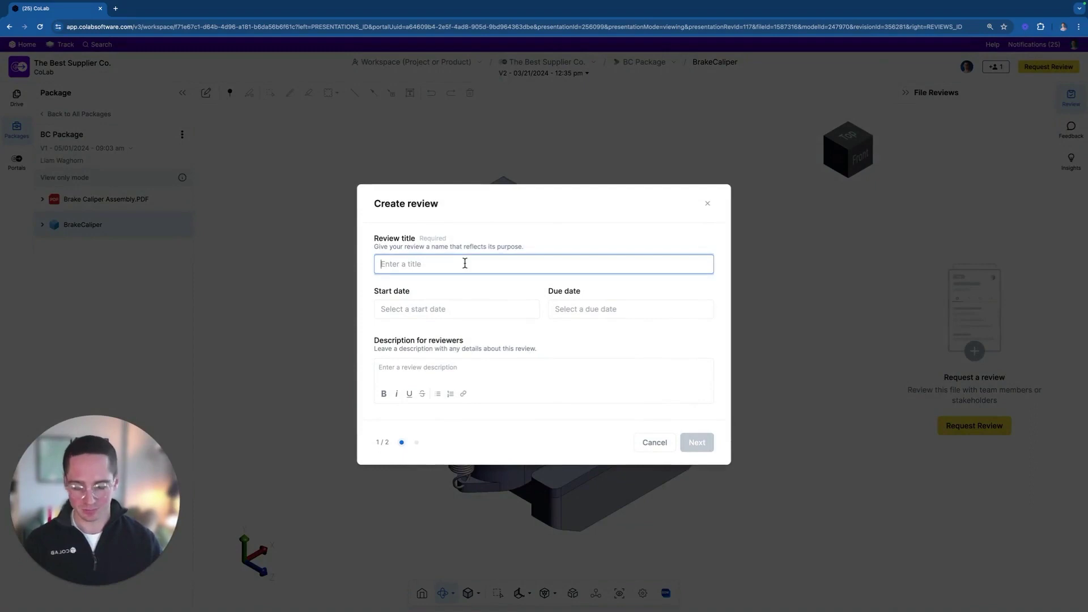
type("Package Review")
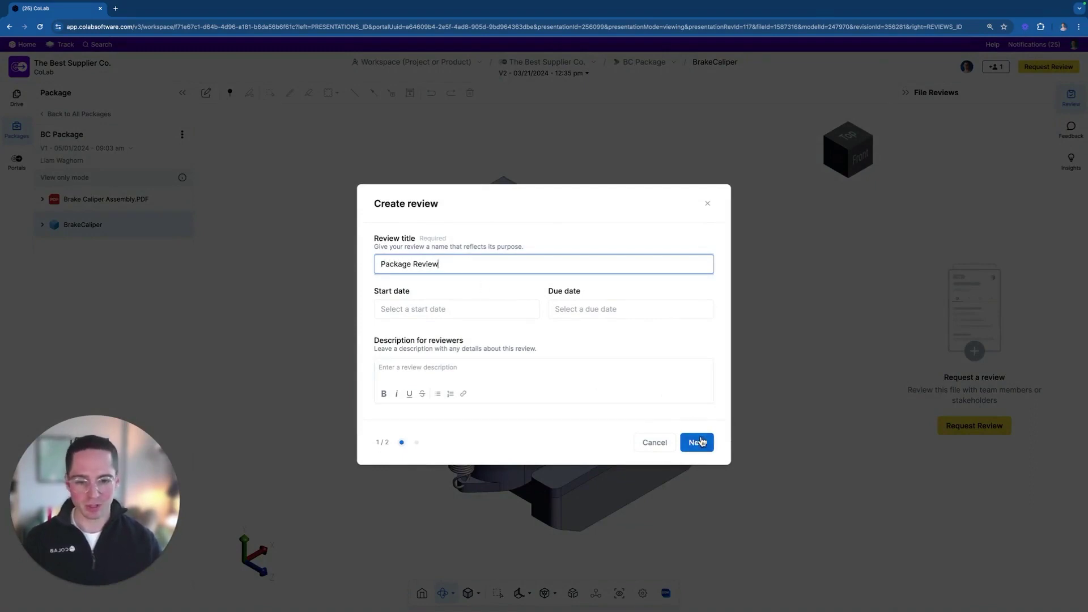
left_click(696, 442)
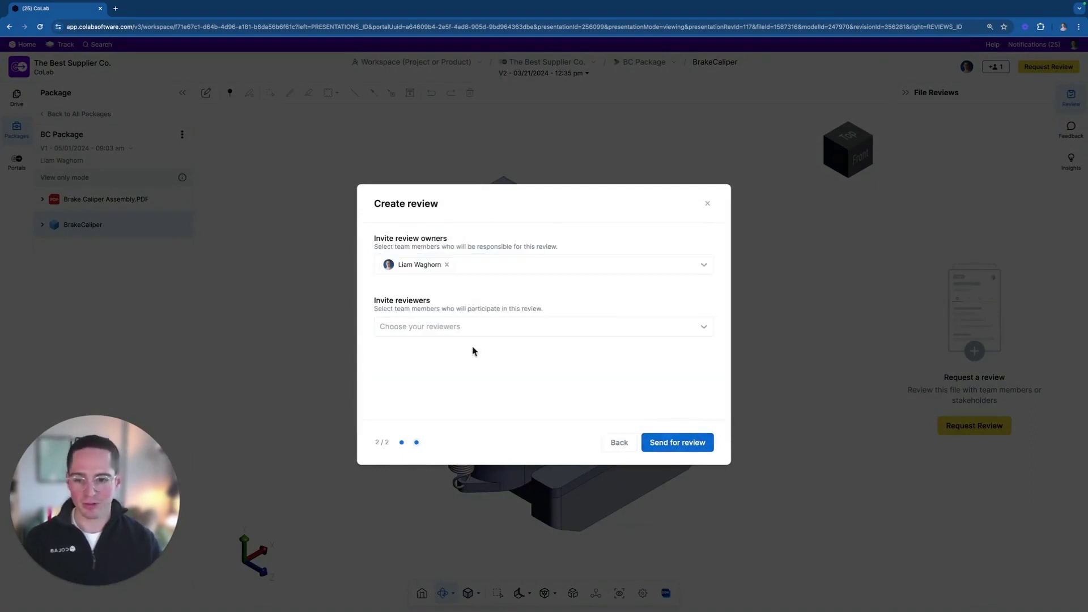
- Add the liam+supplier guest as reviewer, send it for review, and dismiss the notification
left_click(460, 329)
left_click(454, 357)
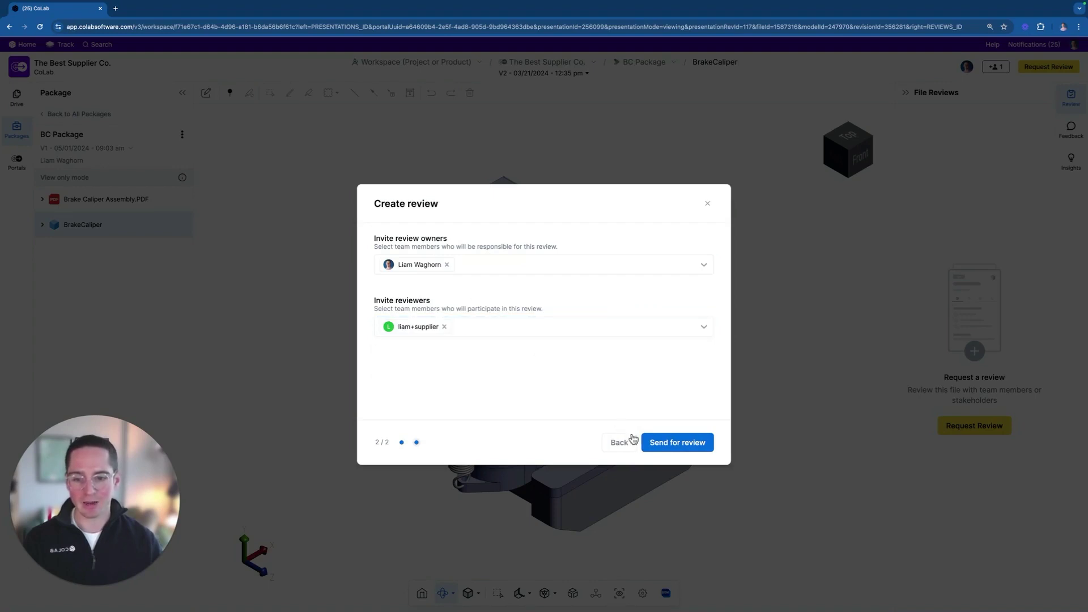
left_click(683, 452)
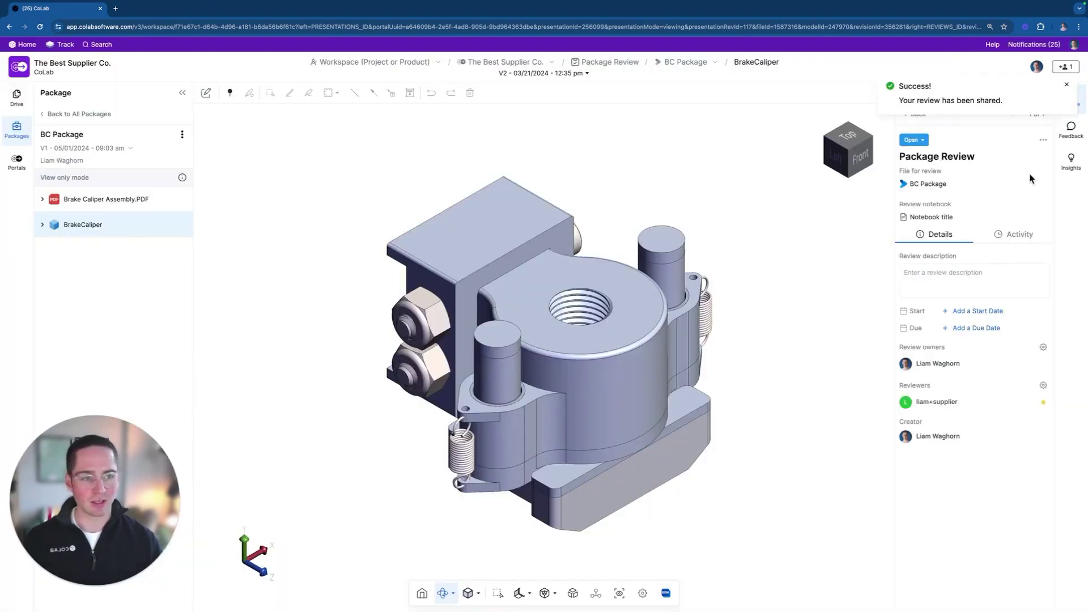
left_click(1065, 86)
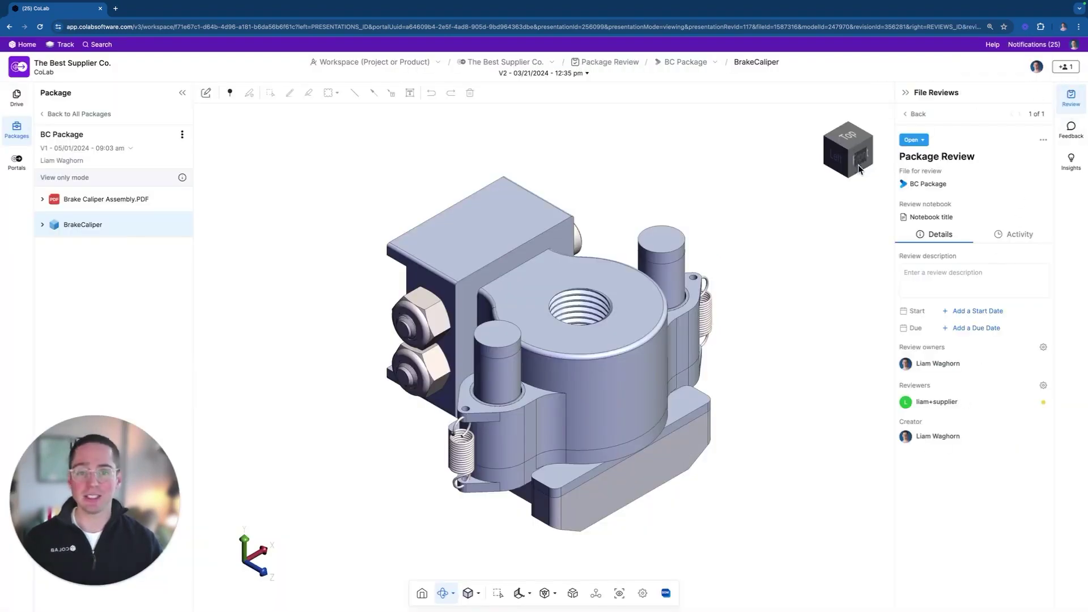